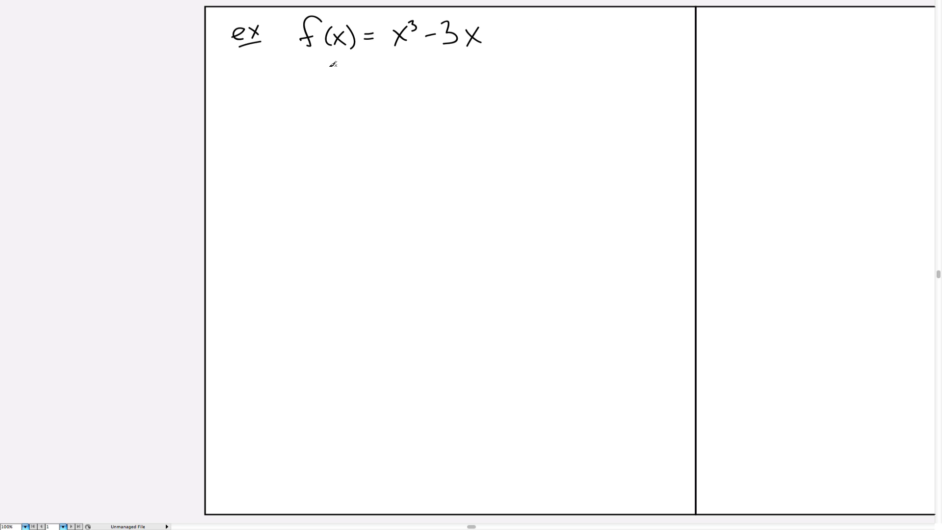
Handwrite 'x = 0.' and 'x² − 3 = 0' below the function.
mouse_move(328, 73)
mouse_down()
mouse_move(338, 87)
mouse_move(328, 88)
mouse_up()
drag(345, 76, 356, 79)
drag(374, 71, 372, 70)
click(390, 83)
mouse_move(454, 69)
mouse_down()
mouse_move(465, 81)
mouse_move(454, 84)
mouse_move(476, 65)
mouse_move(510, 70)
mouse_move(501, 83)
mouse_move(537, 77)
mouse_up()
mouse_move(555, 65)
mouse_down()
mouse_move(545, 73)
mouse_move(554, 64)
mouse_up()
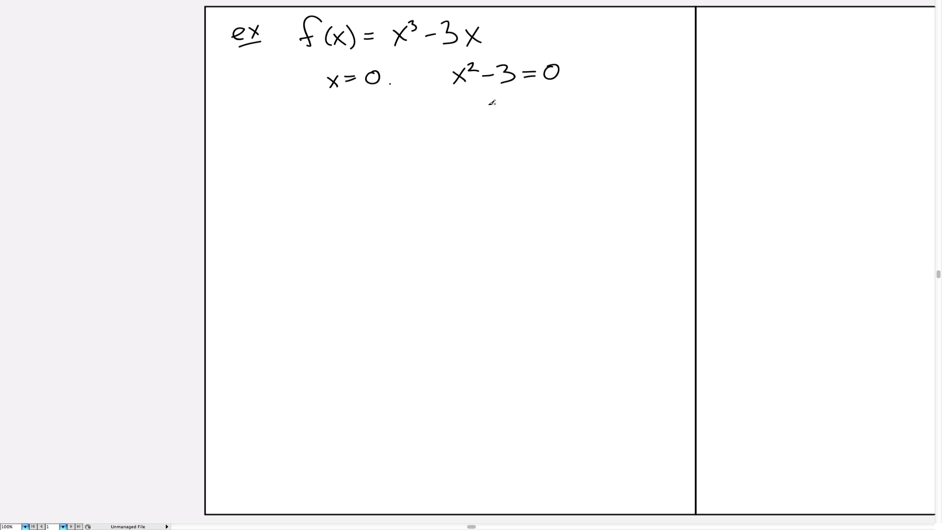
Write 'x = ±√3' beneath x² − 3 = 0 as the other roots.
drag(475, 103, 486, 118)
mouse_move(485, 102)
mouse_down()
mouse_move(476, 121)
mouse_move(501, 105)
mouse_up()
drag(491, 112, 501, 111)
drag(519, 98, 518, 107)
drag(513, 102, 524, 110)
mouse_move(528, 108)
mouse_down()
mouse_move(536, 117)
mouse_move(557, 94)
mouse_move(544, 116)
mouse_up()
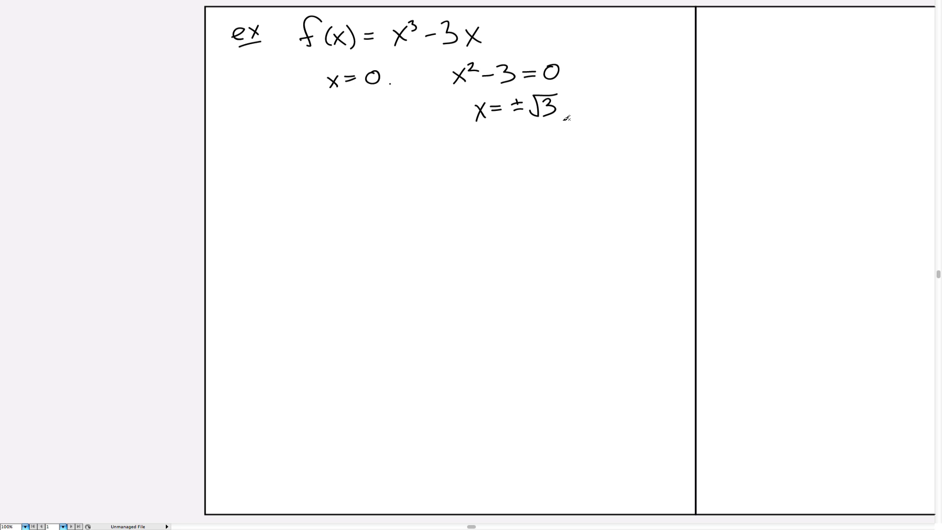
click(535, 132)
Handwrite x₀ and the Newton step x₁ = x₀ − f(x₀)/f'(x₀).
mouse_move(316, 165)
mouse_down()
mouse_move(333, 176)
mouse_move(324, 178)
mouse_move(340, 171)
mouse_move(339, 205)
mouse_move(325, 210)
mouse_move(366, 194)
mouse_move(401, 202)
mouse_move(389, 205)
mouse_move(433, 195)
mouse_move(456, 203)
mouse_move(463, 191)
mouse_move(474, 200)
mouse_up()
click(449, 195)
mouse_move(480, 187)
mouse_down()
mouse_move(492, 197)
mouse_move(482, 198)
mouse_move(497, 192)
mouse_move(509, 205)
mouse_move(470, 234)
mouse_move(474, 228)
mouse_up()
mouse_move(485, 214)
mouse_down()
mouse_move(494, 238)
mouse_move(519, 226)
mouse_move(525, 239)
mouse_up()
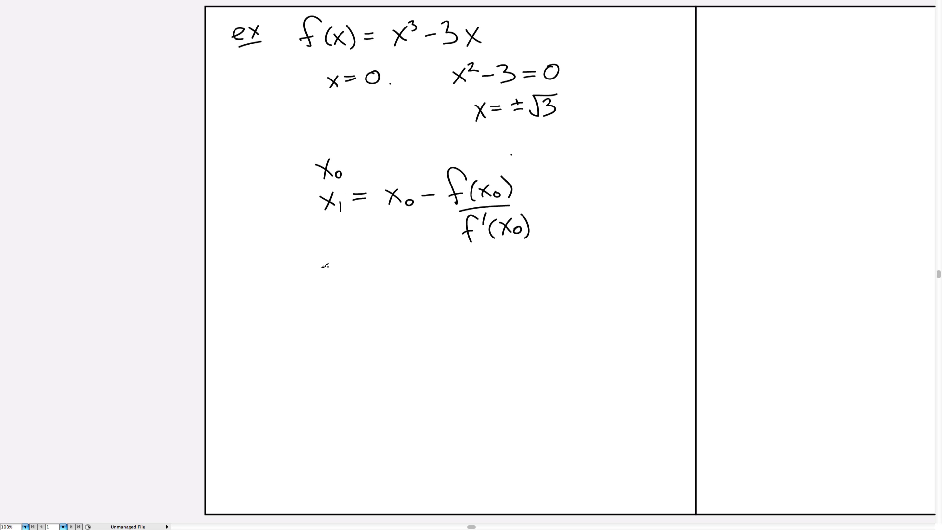
Write x₂ = x₁ − f(x₁)/f'(x₁) below, then switch to the Google Sheets spreadsheet.
mouse_move(323, 265)
mouse_down()
mouse_move(340, 277)
mouse_move(328, 281)
mouse_move(353, 283)
mouse_move(368, 267)
mouse_move(402, 276)
mouse_up()
mouse_move(401, 263)
mouse_down()
mouse_move(394, 277)
mouse_move(431, 267)
mouse_move(455, 277)
mouse_move(466, 264)
mouse_move(481, 275)
mouse_up()
mouse_move(487, 262)
mouse_down()
mouse_move(501, 267)
mouse_move(491, 274)
mouse_move(510, 274)
mouse_up()
mouse_move(455, 281)
mouse_down()
mouse_move(511, 277)
mouse_move(471, 308)
mouse_up()
drag(465, 297, 507, 304)
mouse_move(509, 293)
mouse_down()
mouse_move(501, 307)
mouse_move(522, 307)
mouse_up()
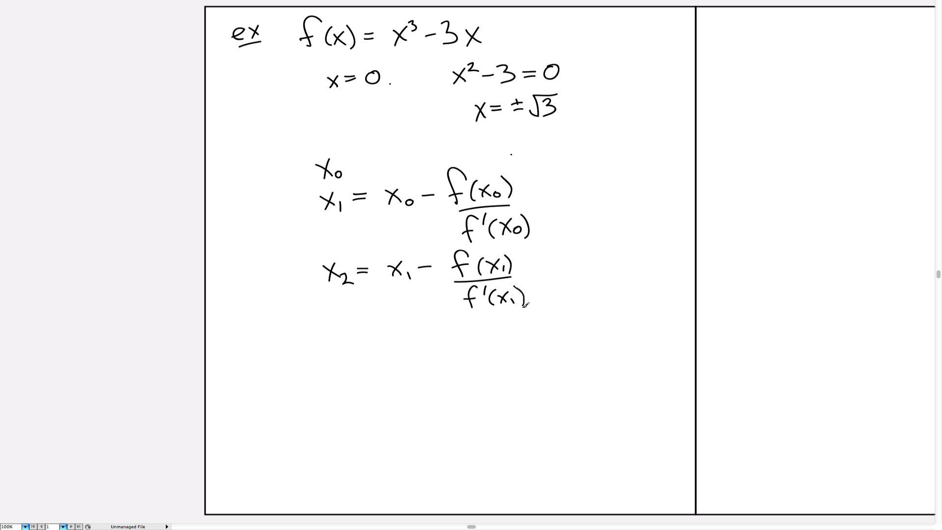
key(super+Tab)
key(super+Tab)
click(332, 162)
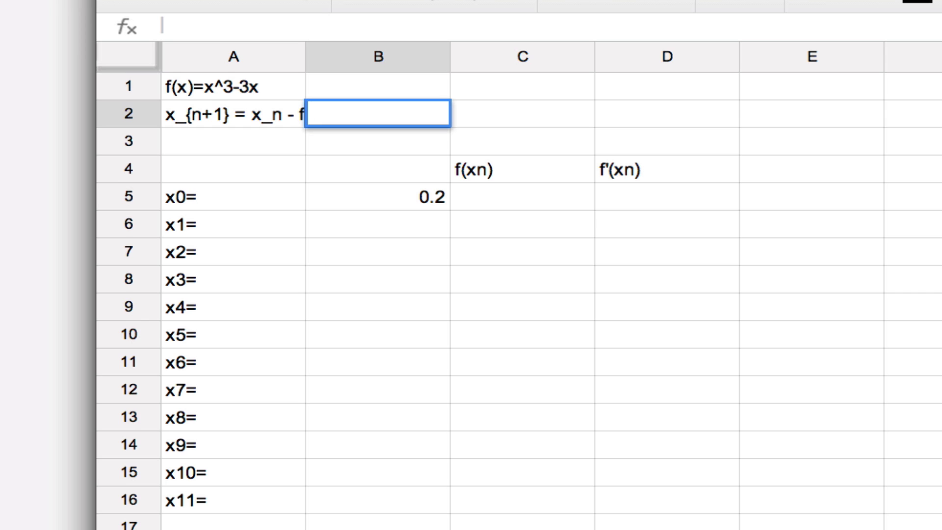
Insert an apostrophe after '/f' in A2's update rule so it reads f'(x_n).
click(228, 86)
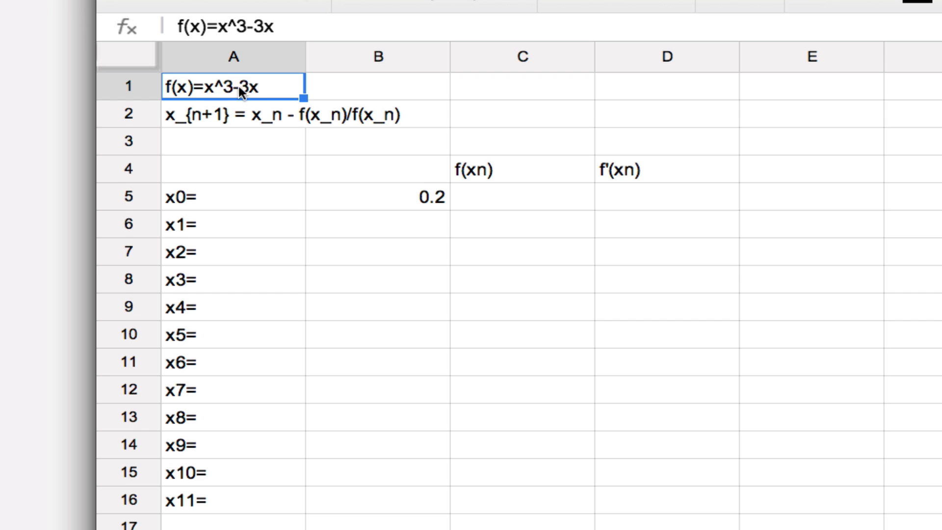
click(228, 115)
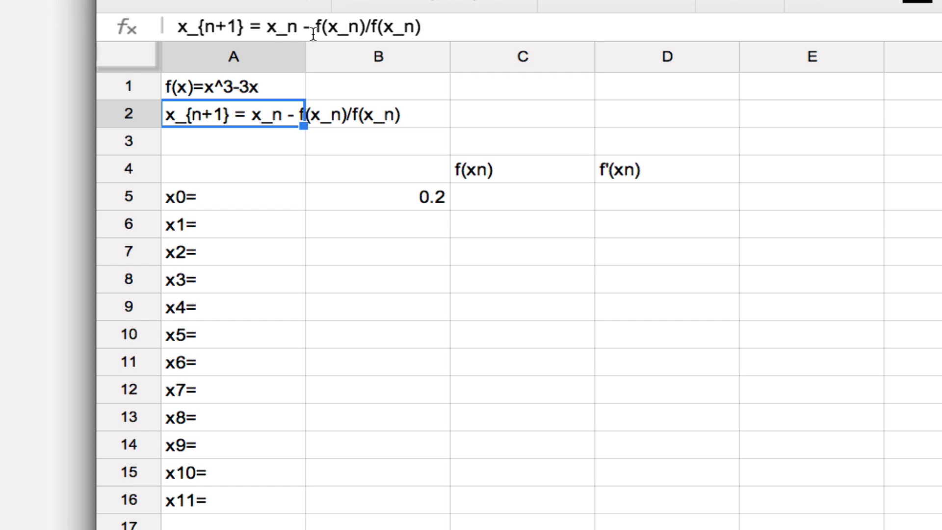
click(375, 26)
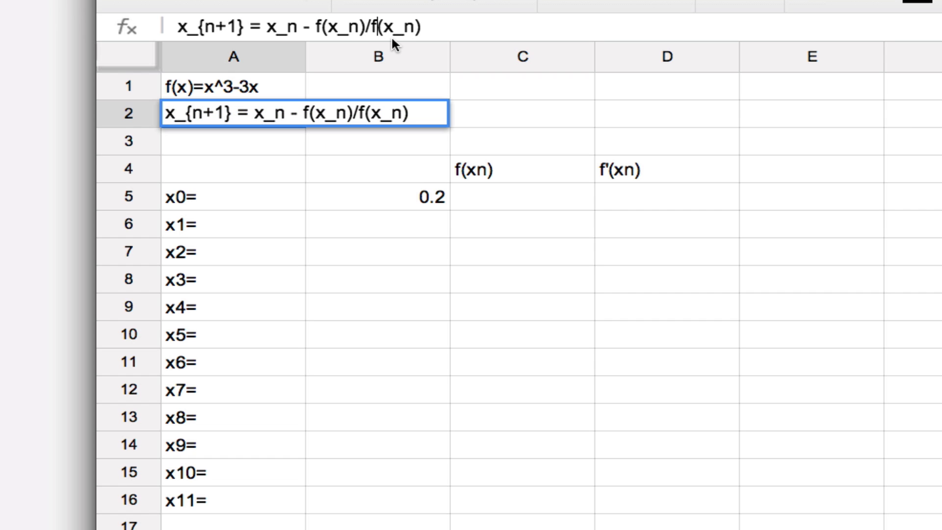
text(')
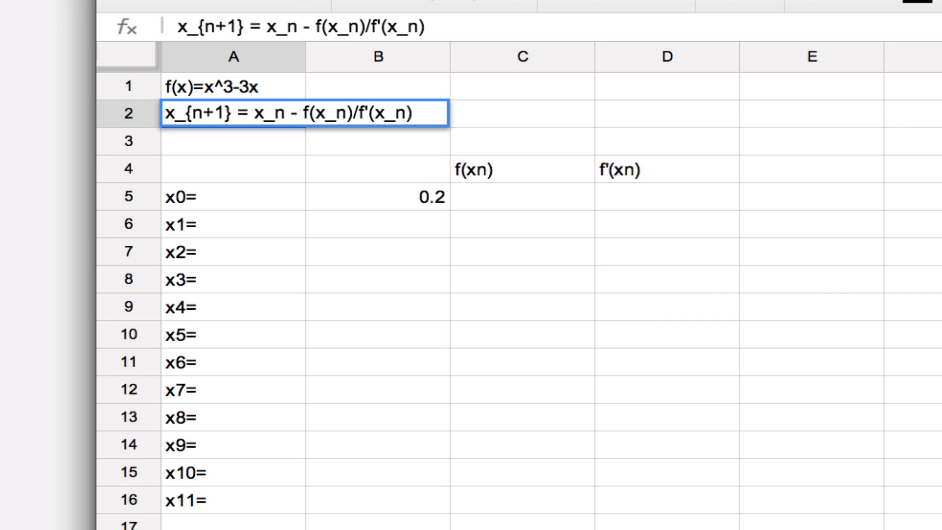
click(388, 26)
key(Return)
click(376, 169)
click(233, 196)
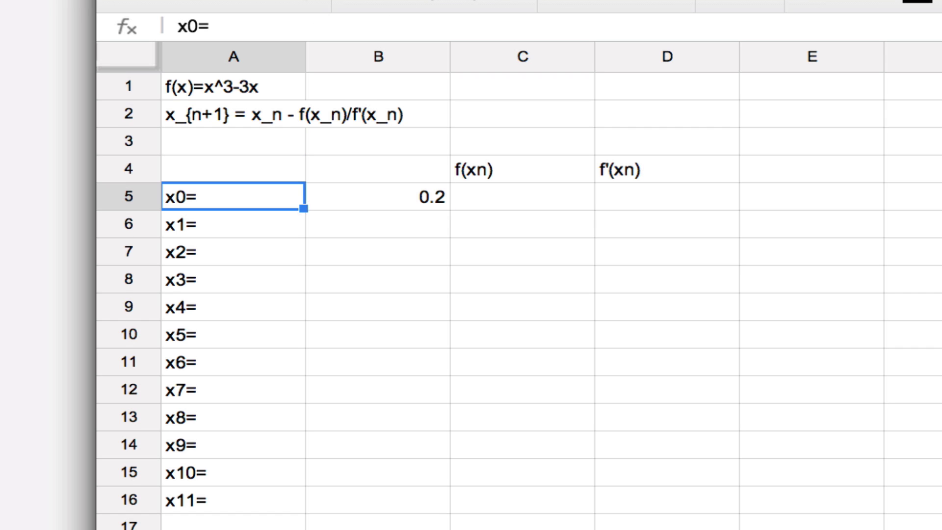
key(Down)
key(Down)
key(Down)
key(Down)
key(Down)
key(Down)
key(Down)
key(Down)
key(Down)
key(Down)
key(Down)
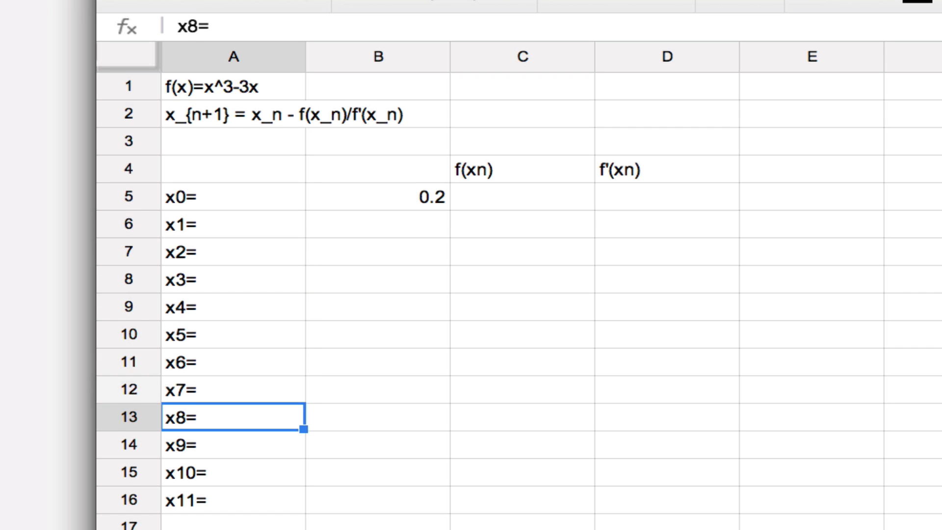
key(Right)
key(Up)
key(Up)
key(Up)
key(Up)
key(Up)
key(Up)
key(Up)
key(Up)
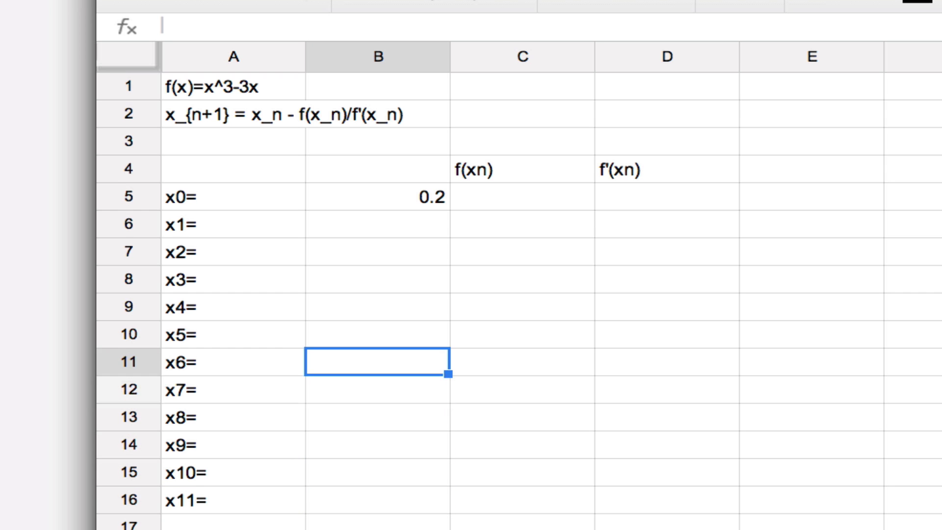
key(Up)
key(Up)
key(Up)
key(Down)
key(Down)
key(Up)
key(Up)
key(Right)
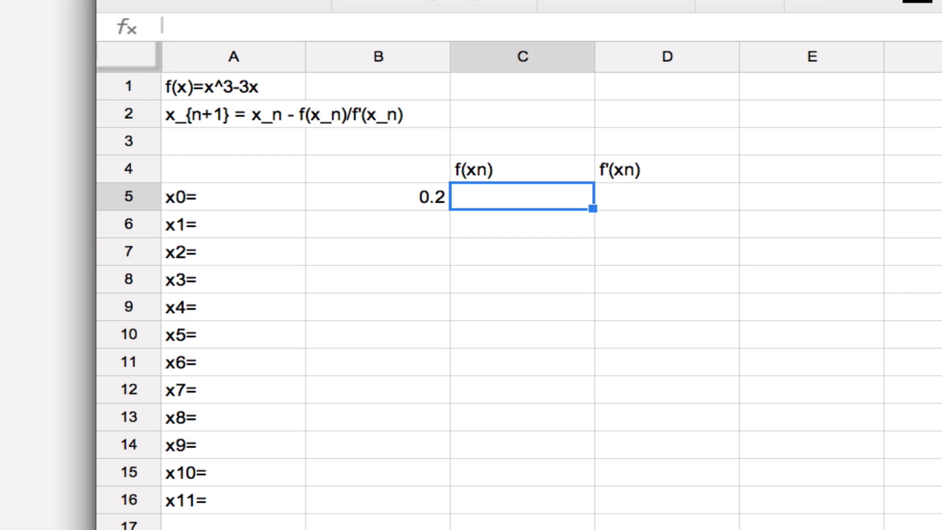
key(Up)
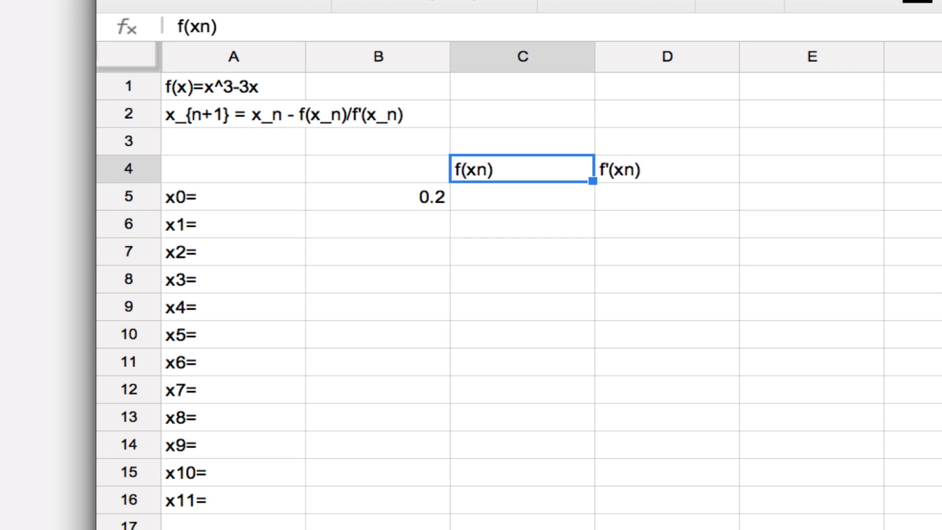
key(Down)
key(Left)
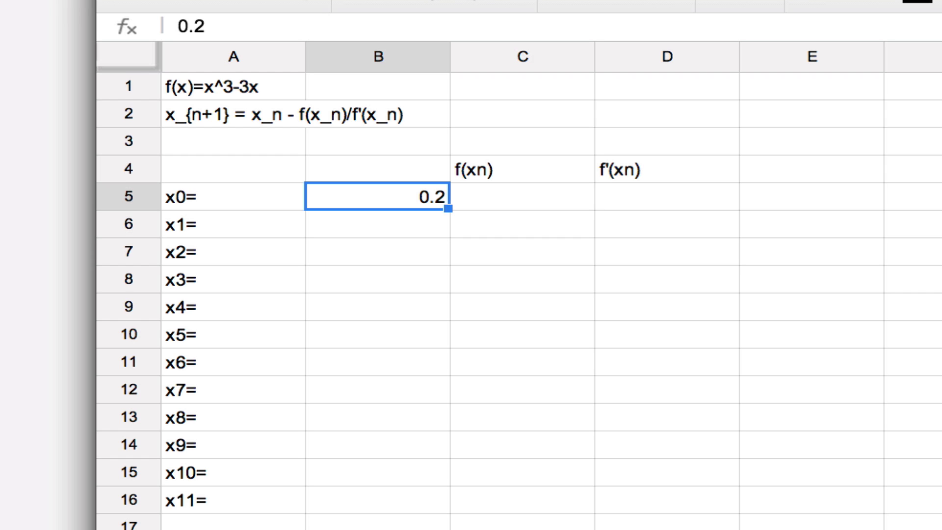
key(Right)
key(Right)
key(Up)
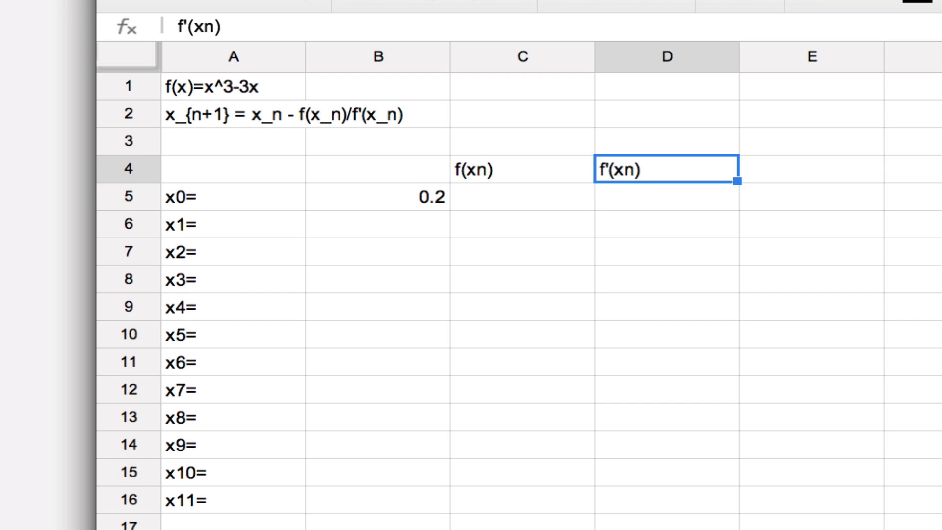
key(Down)
key(Left)
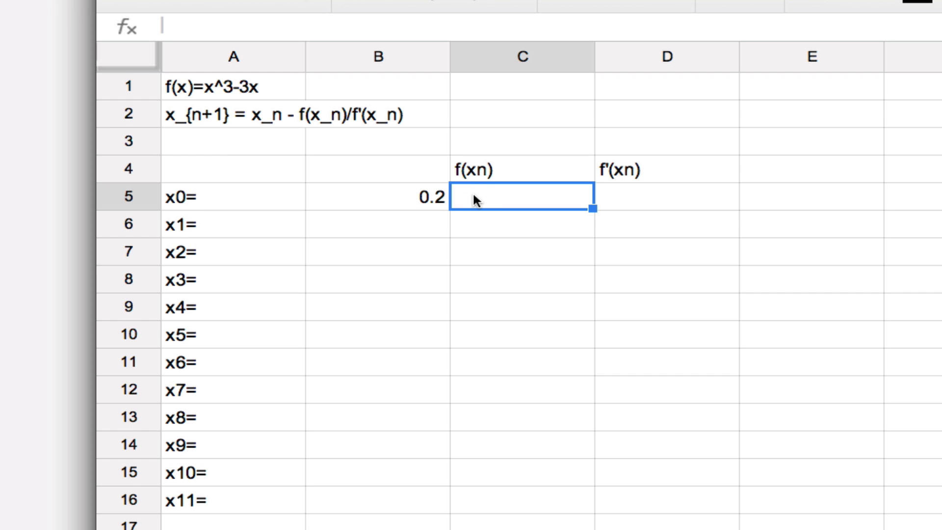
Enter =b5^3-3*b5 in C5, giving f(x0) = -0.592 for x0 = 0.2.
text(=)
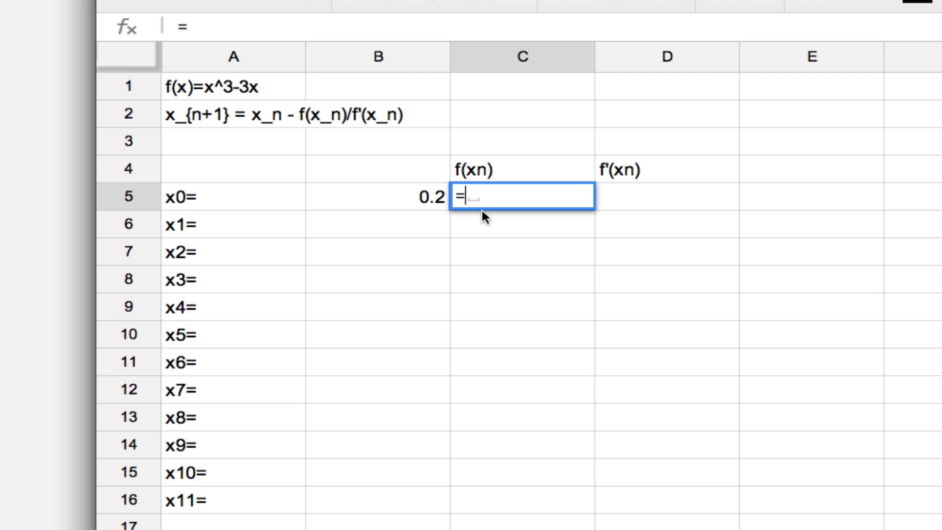
text(b5)
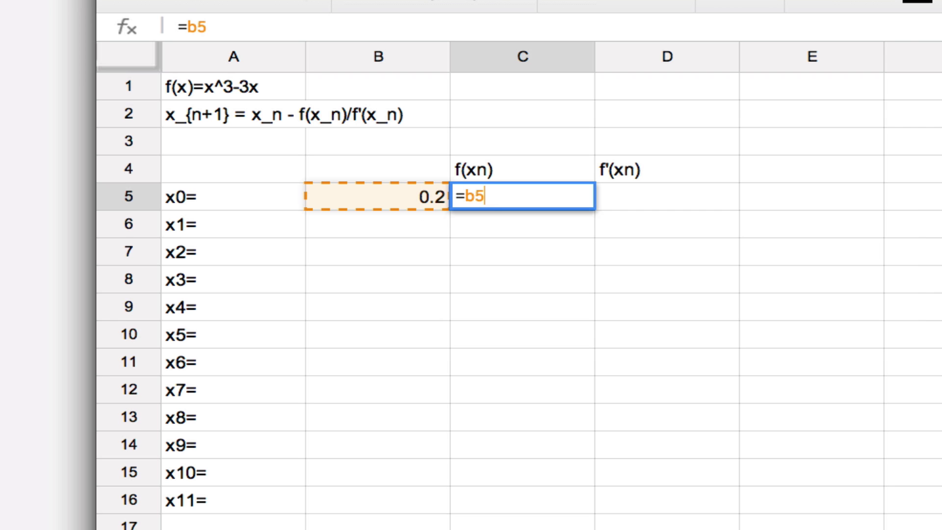
text(^3-3)
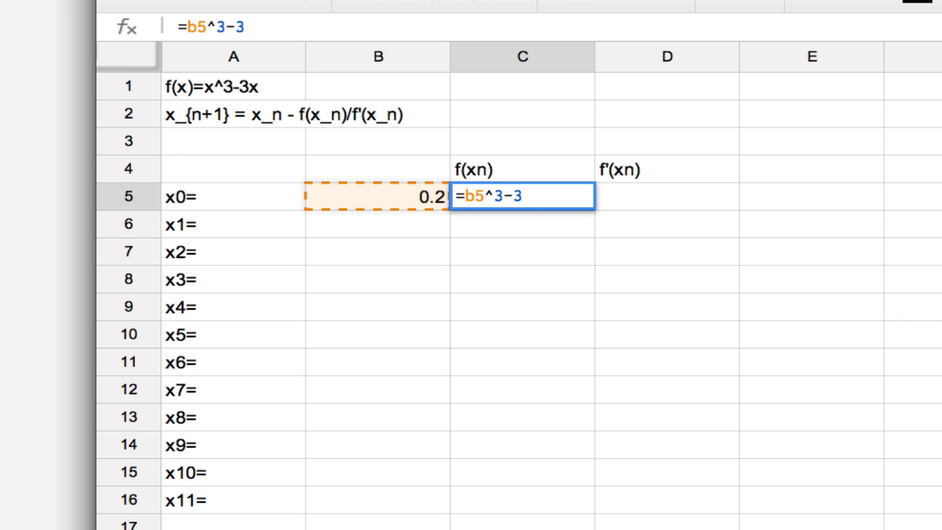
text(*b5)
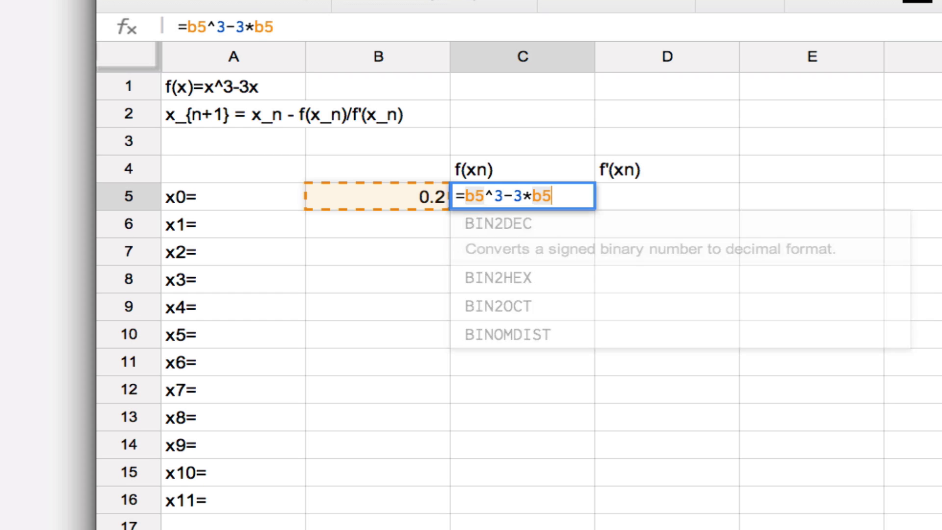
key(Return)
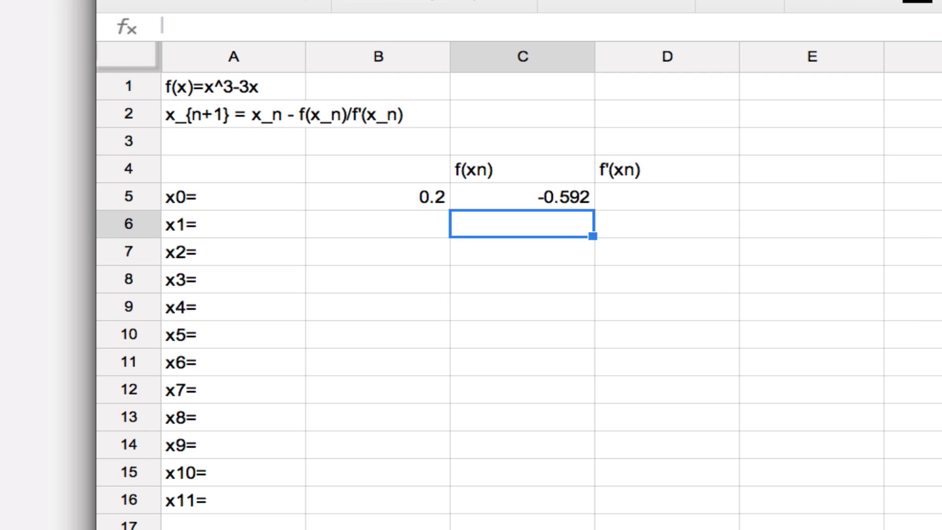
click(522, 196)
click(377, 196)
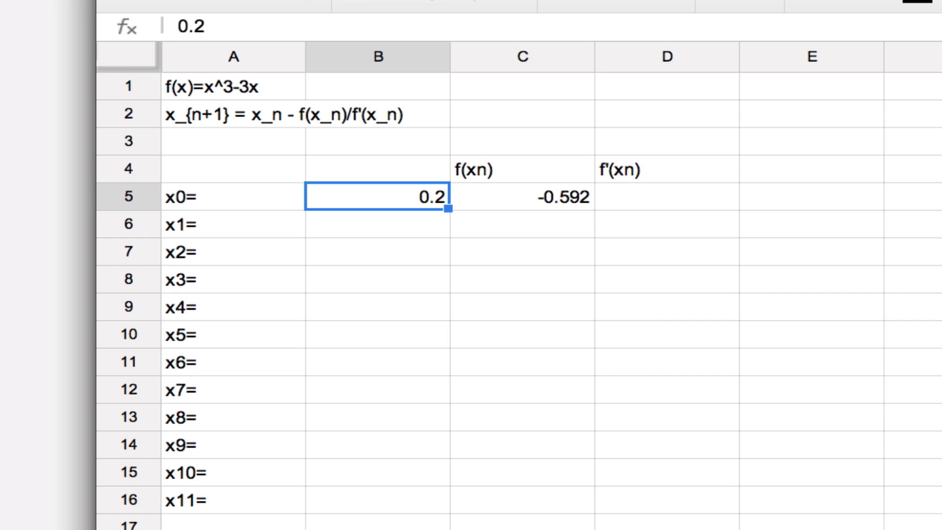
Enter =3*b3^2-3 in D5 (showing -3) and compare it with the C5 and B5 values.
key(Right)
key(Right)
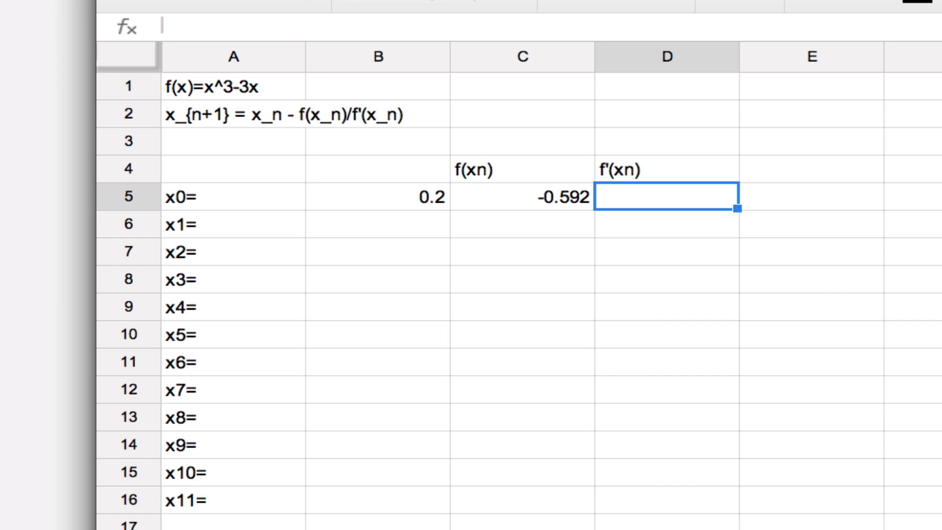
text(=)
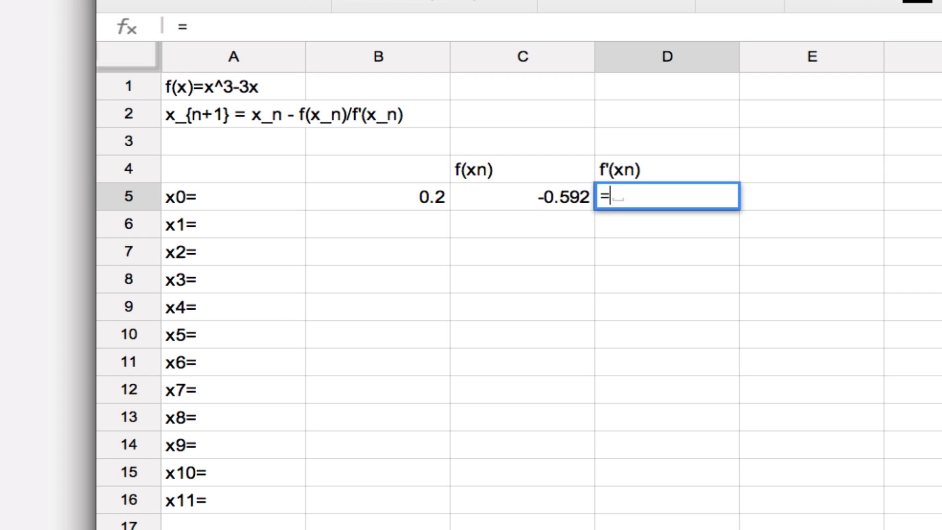
text(3*b3)
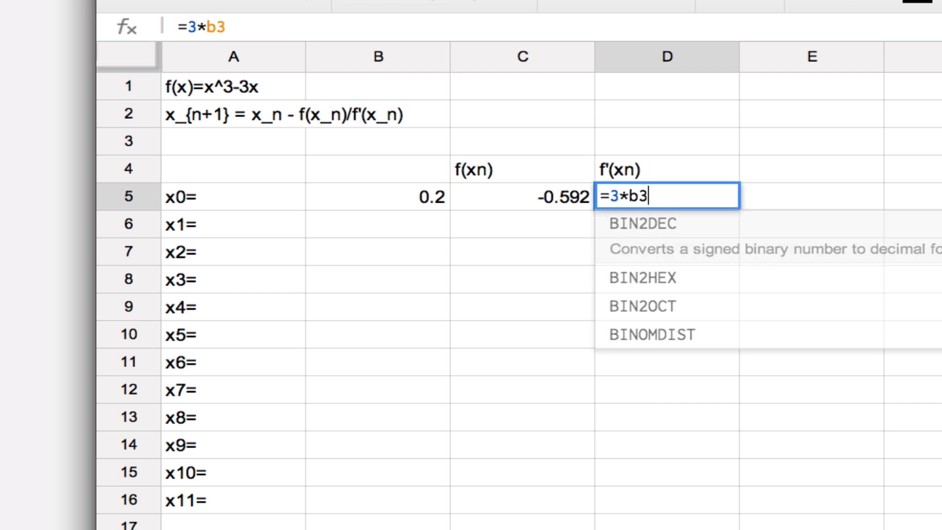
text(^2)
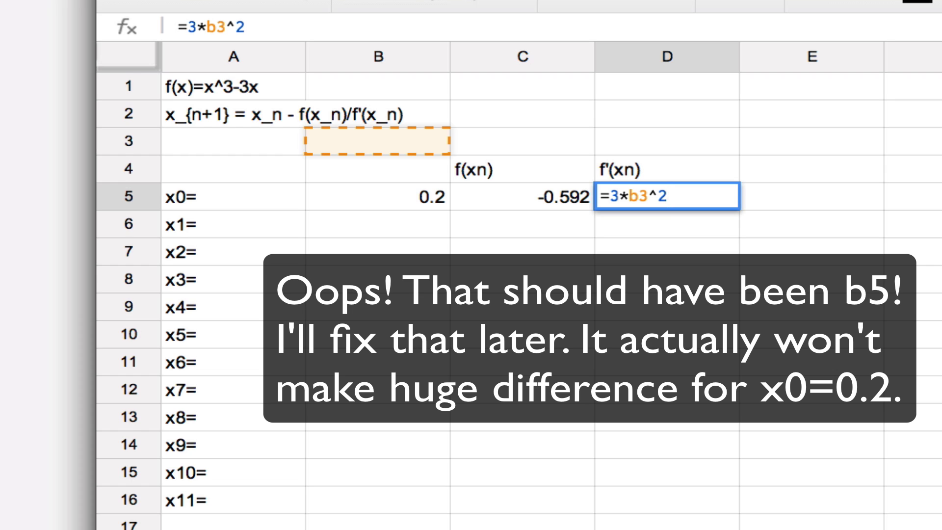
text(-3)
key(Return)
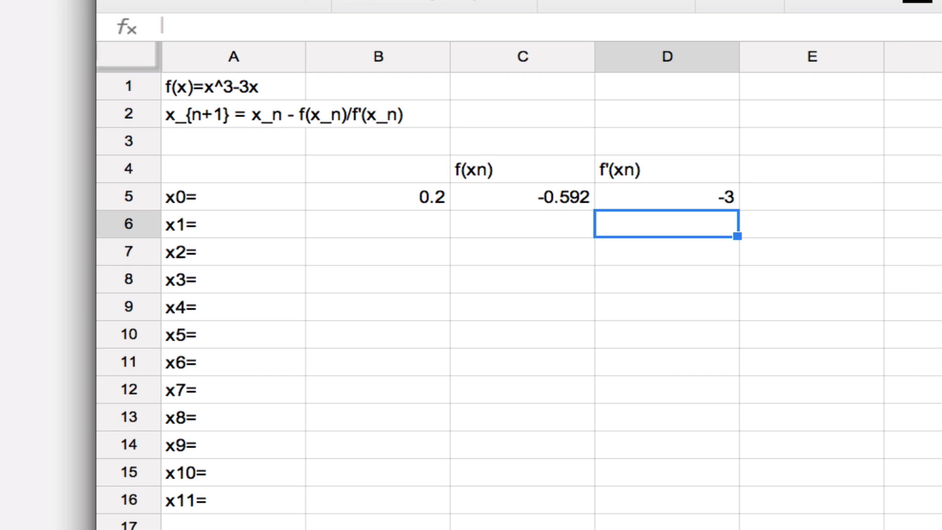
click(667, 196)
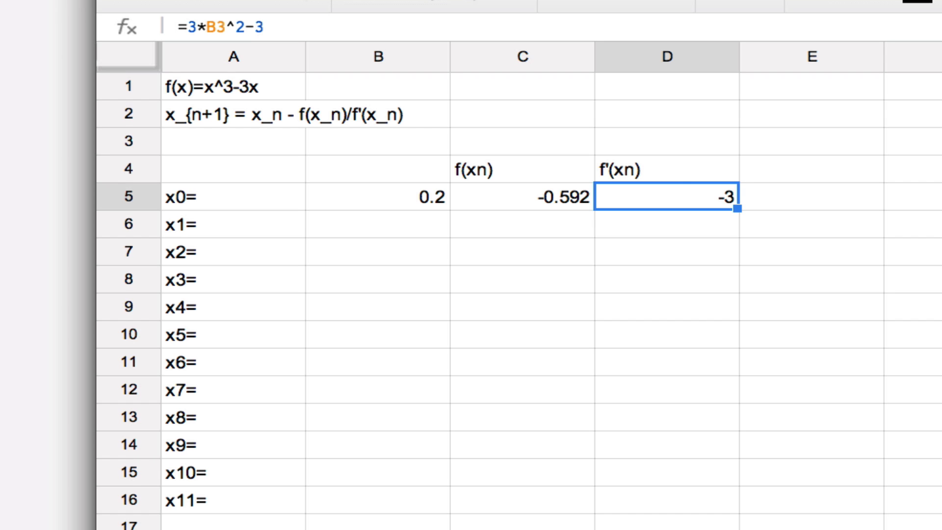
click(522, 196)
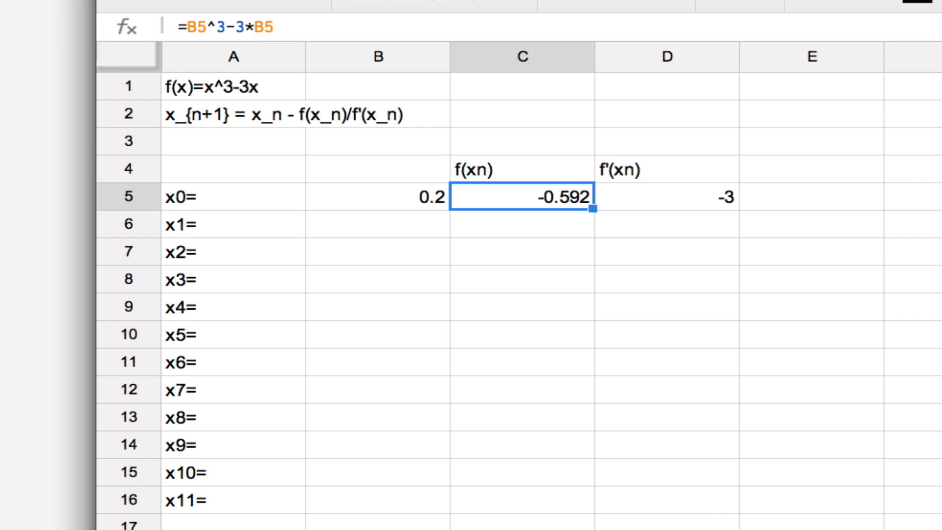
click(666, 196)
click(523, 196)
click(378, 196)
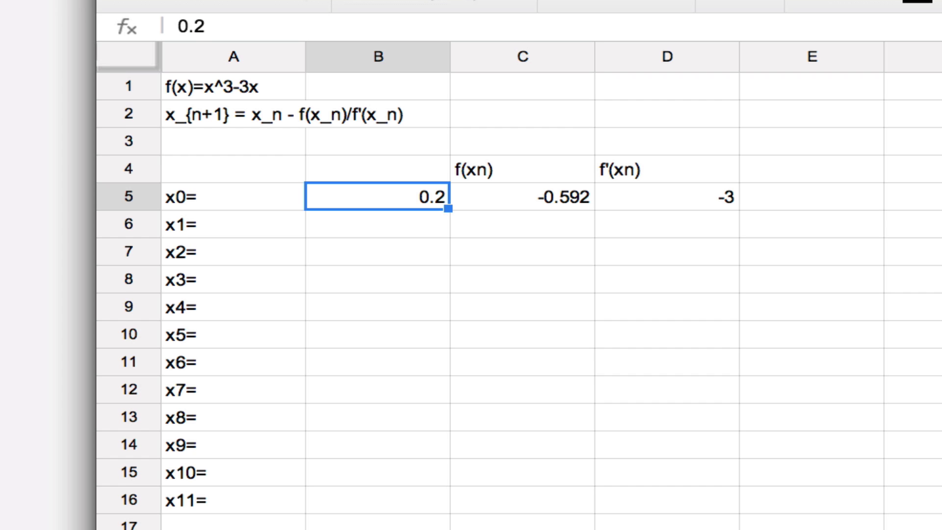
Enter =B5-C5/D5 in B6 to compute x1 = 0.002666666667.
click(522, 197)
click(377, 224)
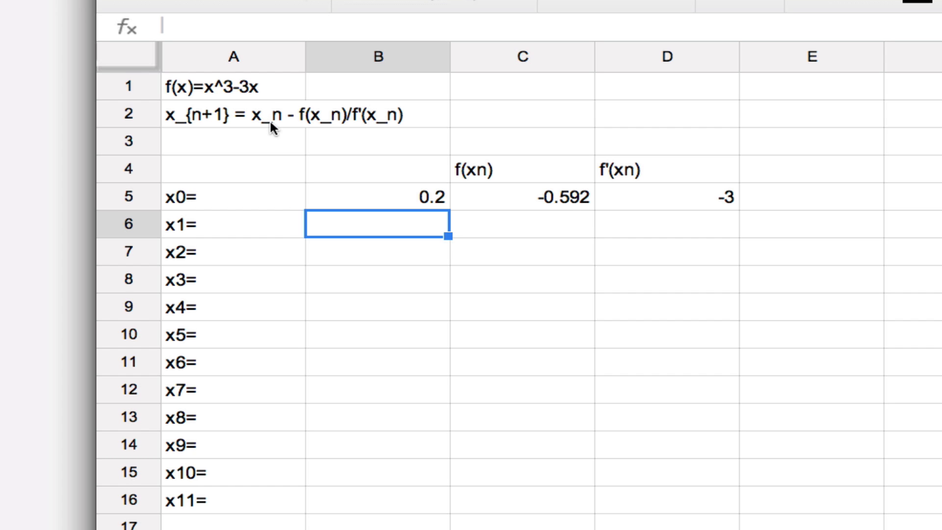
text(b5)
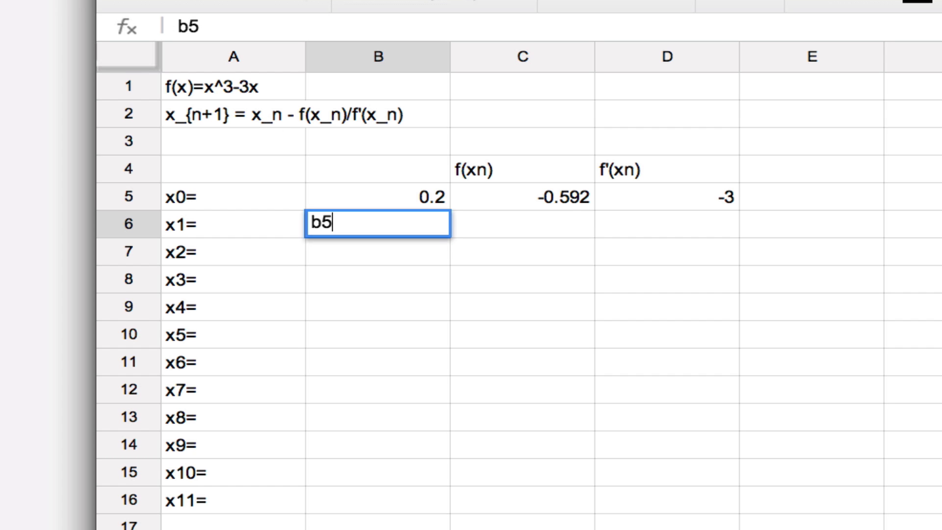
key(BackSpace)
key(BackSpace)
text(=b5)
key(BackSpace)
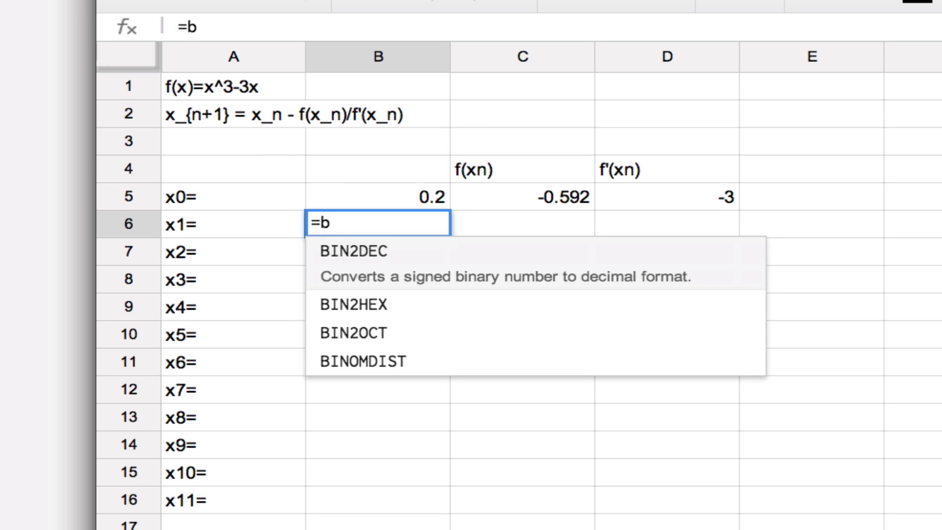
text(5-)
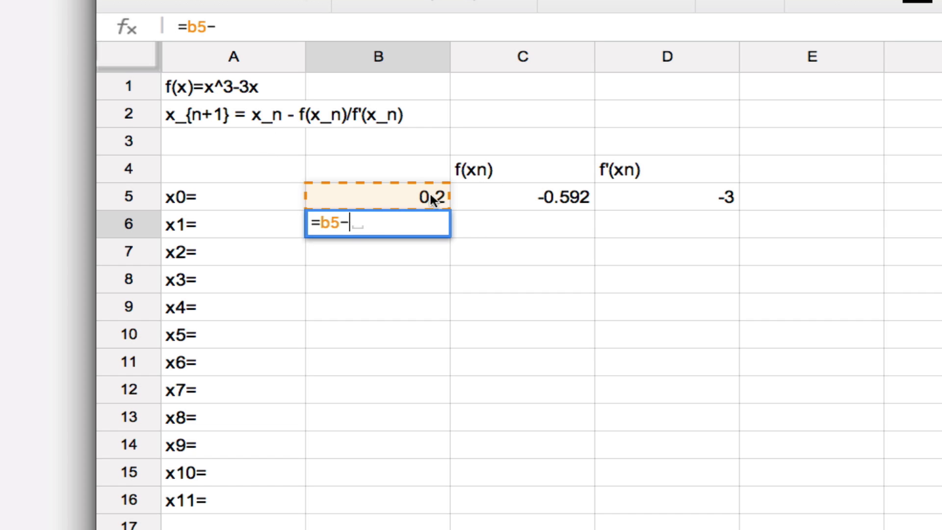
click(548, 197)
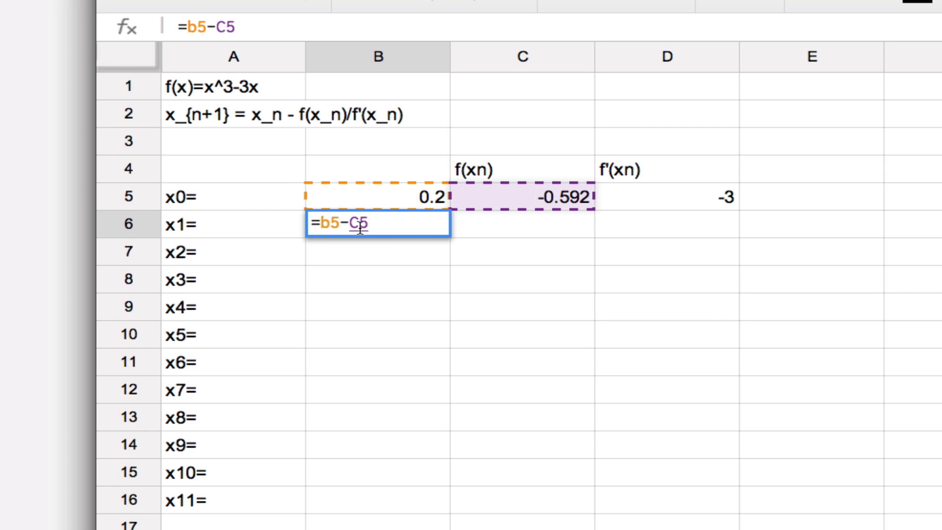
text(/)
click(690, 197)
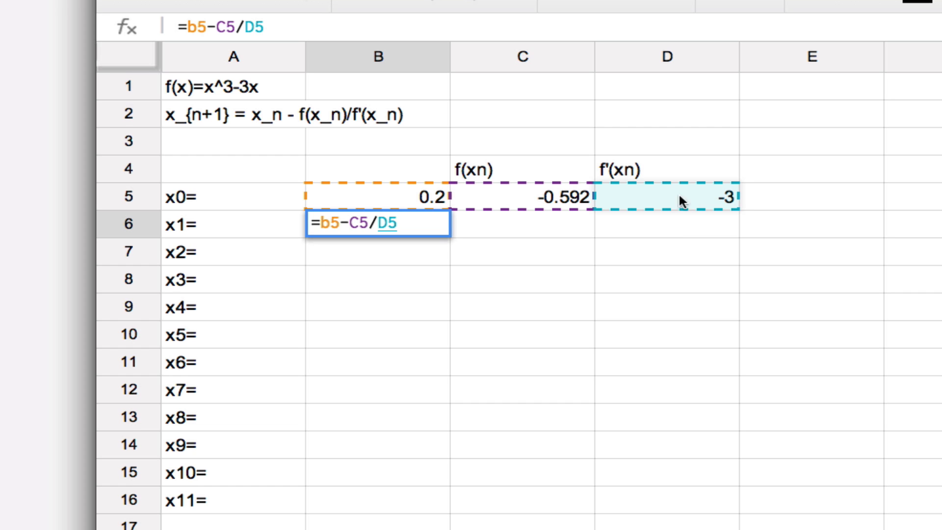
key(Return)
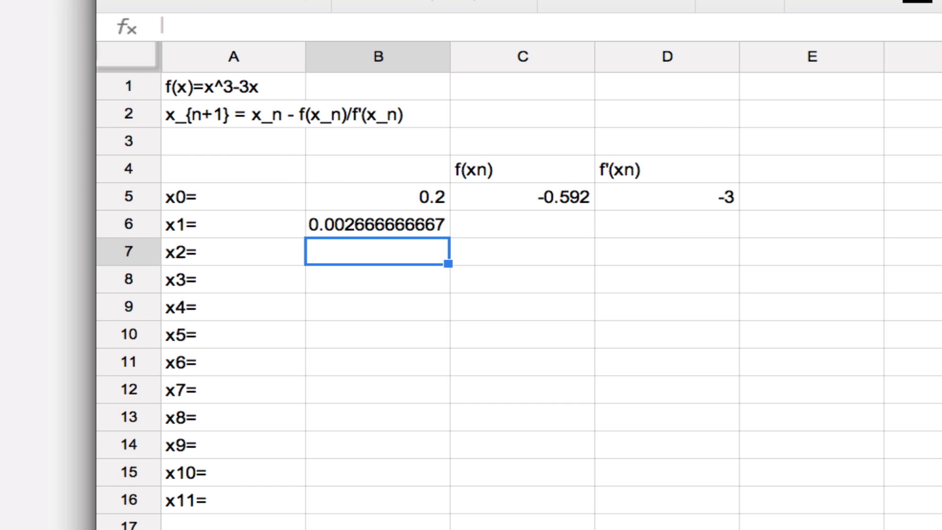
Fill the B6, C5 and D5 formulas down to row 16; iterates reach 0 from x4.
key(Up)
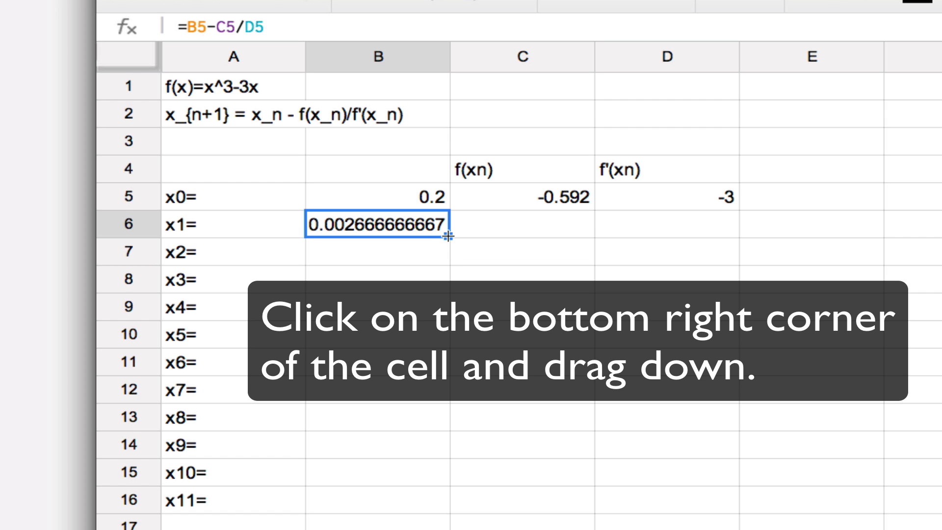
drag(448, 236, 418, 503)
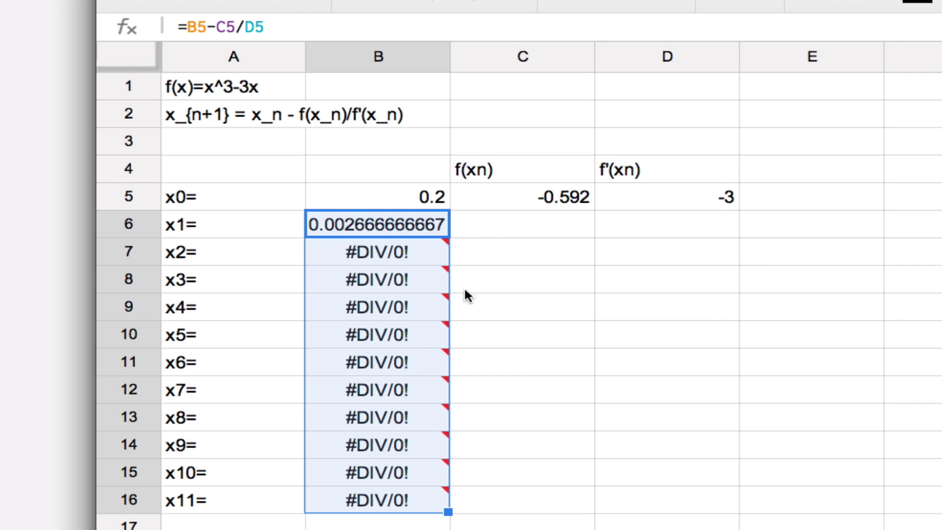
mouse_move(422, 476)
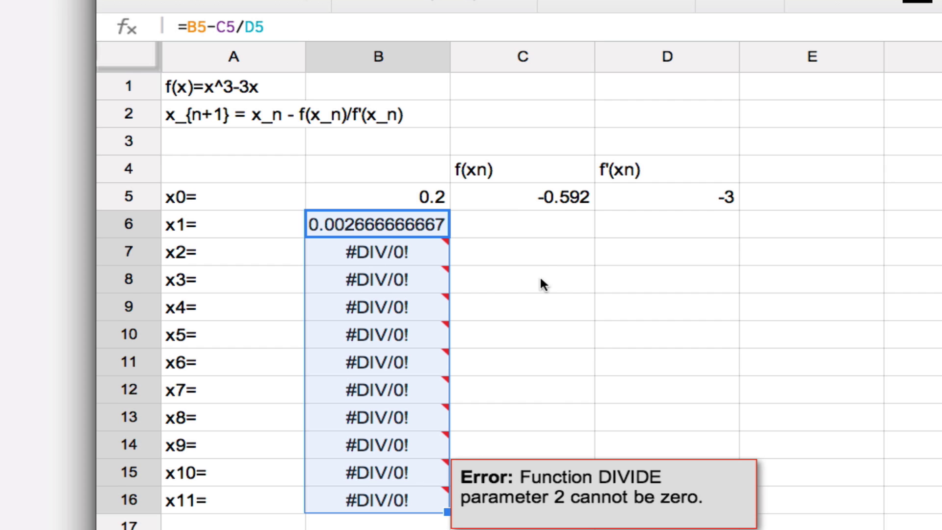
click(555, 200)
drag(593, 209, 574, 495)
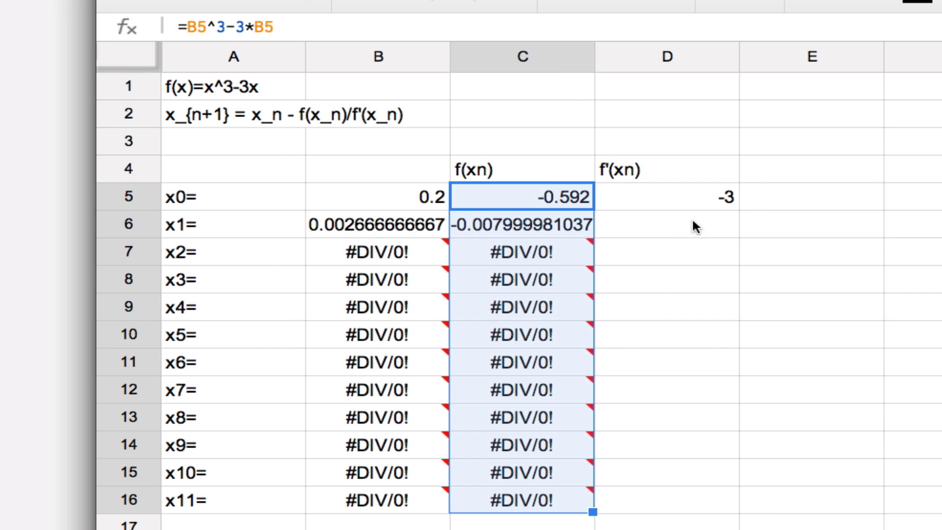
click(723, 194)
drag(736, 209, 718, 507)
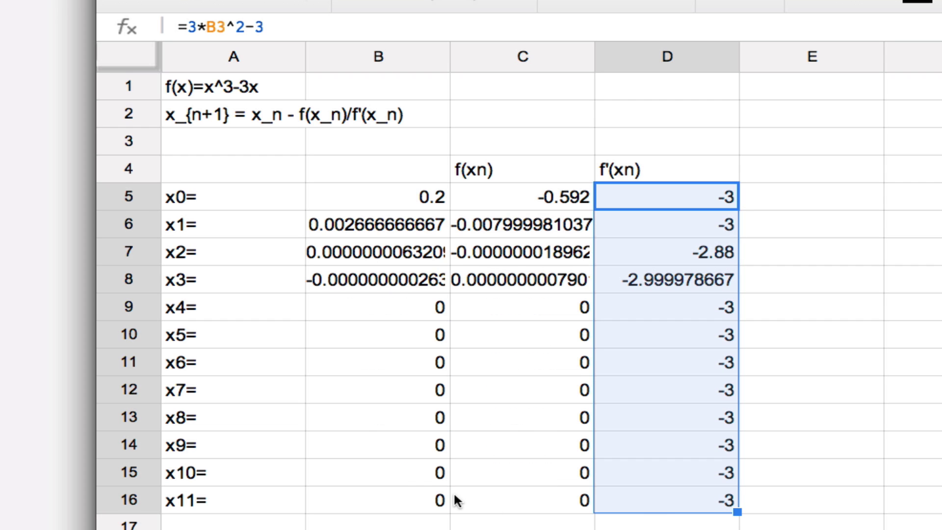